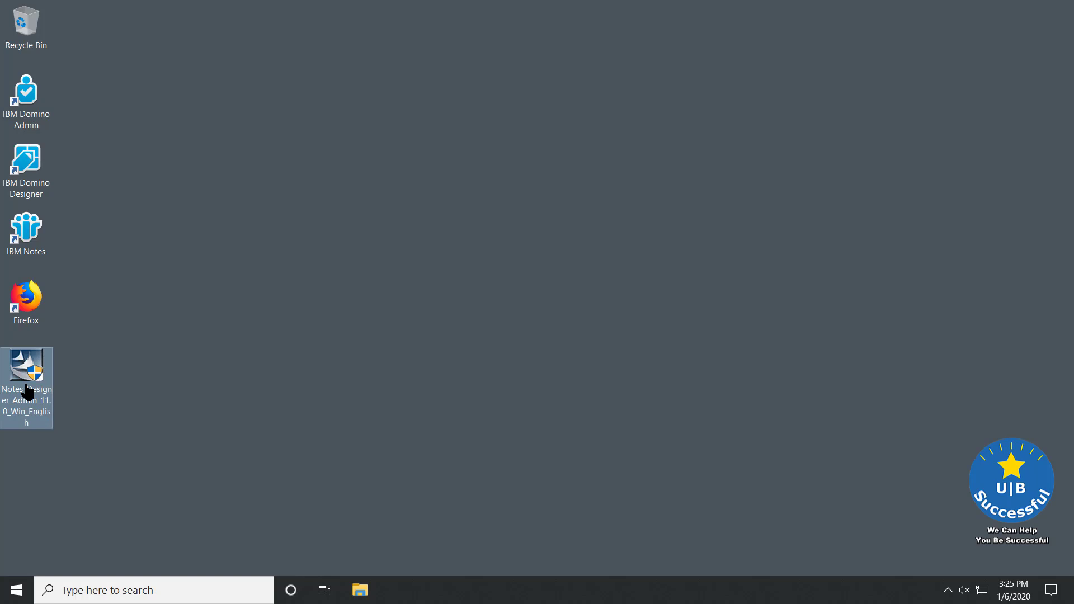
# - Launch the Notes_Designer_Admin_11.0_Win_English installer from the desktop
pyautogui.click(27, 393)
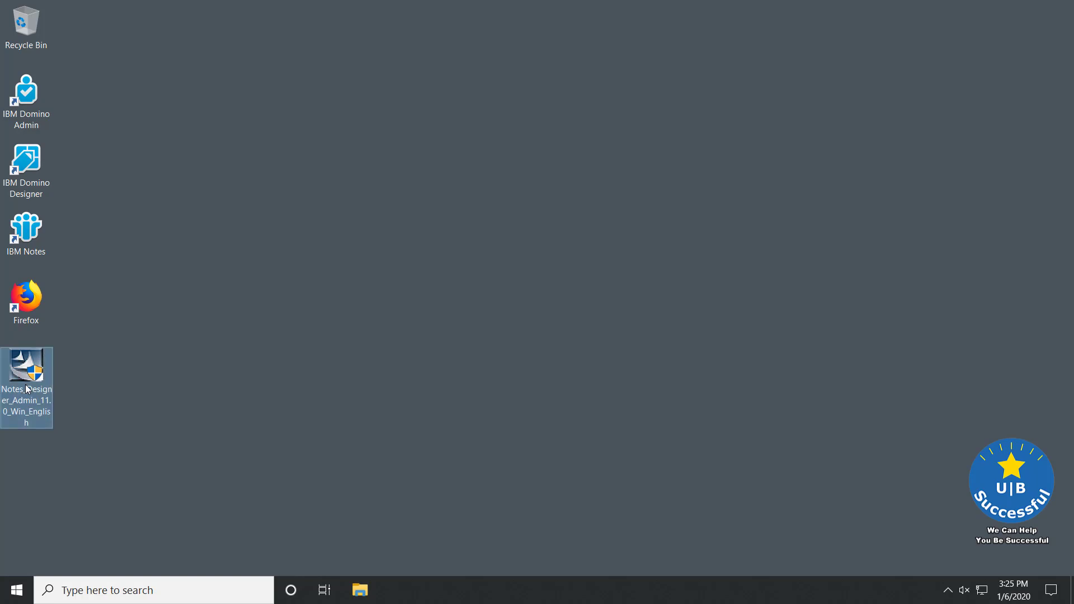
pyautogui.click(35, 366)
pyautogui.doubleClick(36, 366)
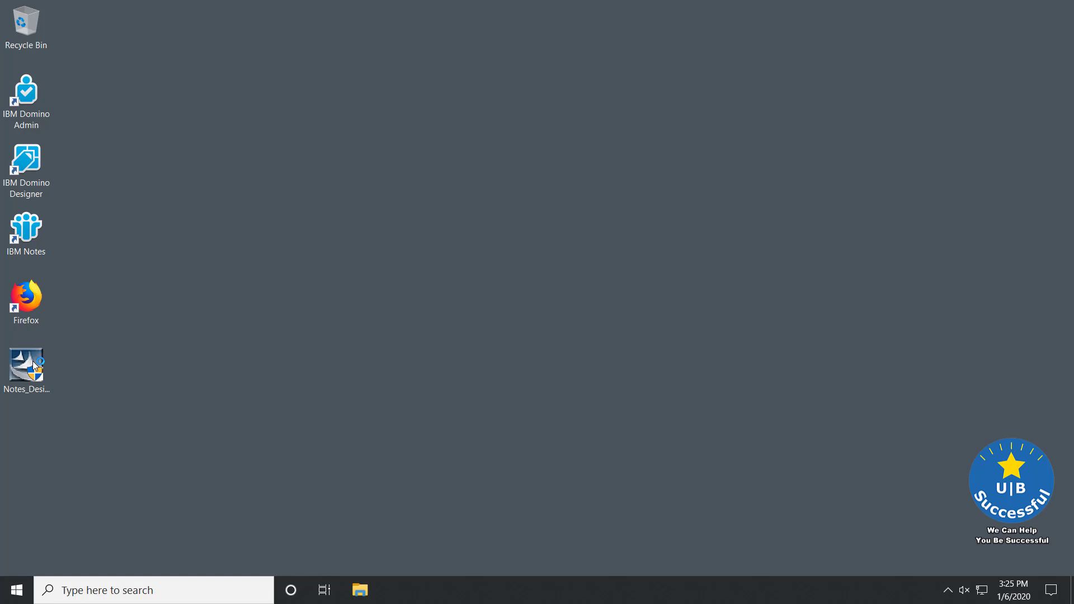
pyautogui.click(35, 366)
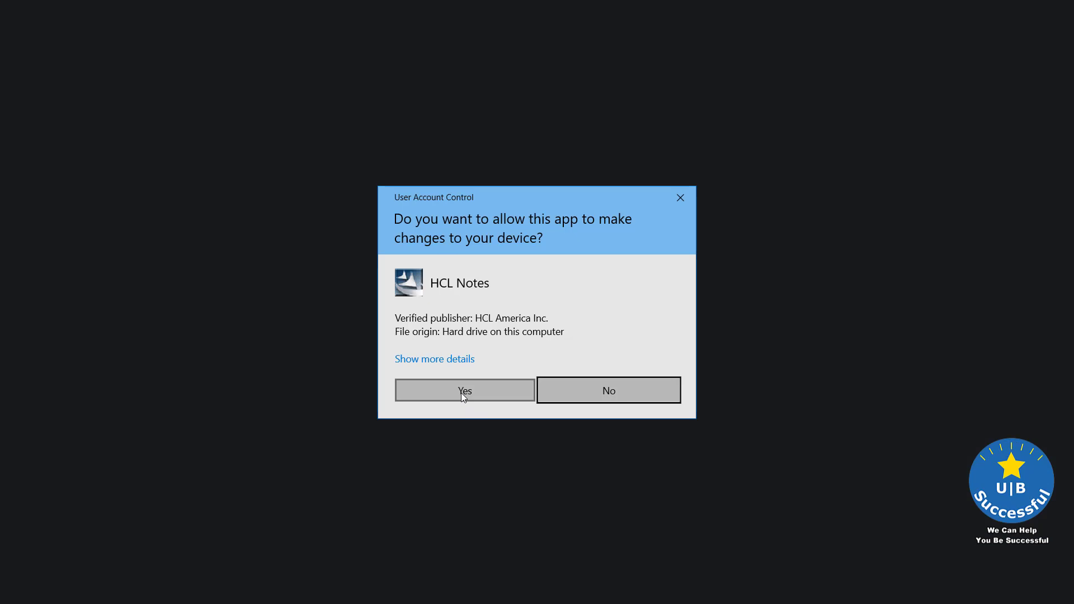
# - Allow the installer to make changes, then unpack and keep the files in C:\Temp\HCL Notes
pyautogui.click(462, 393)
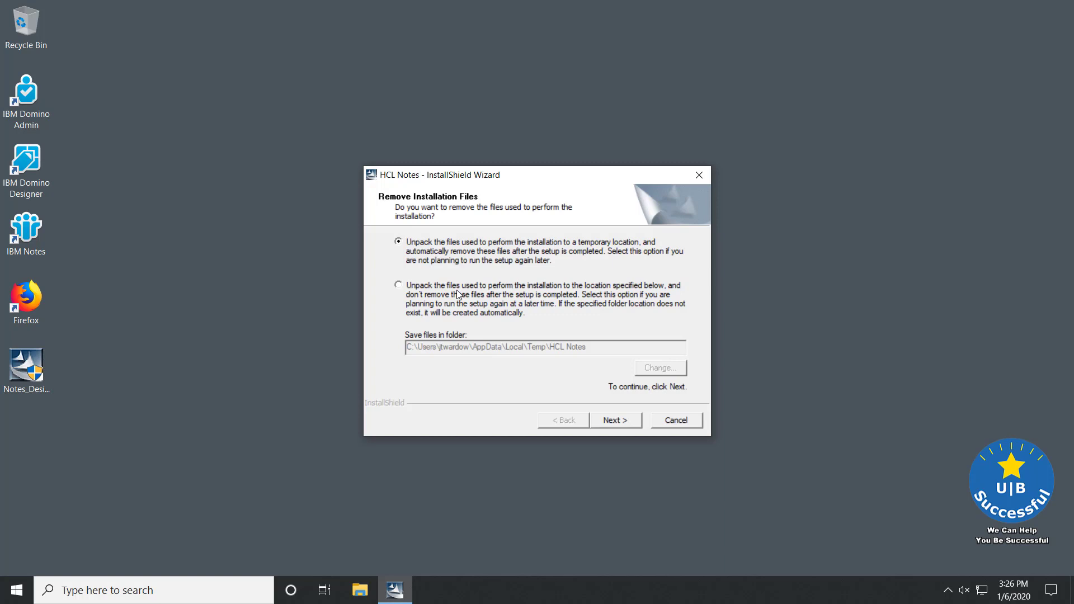
pyautogui.click(401, 291)
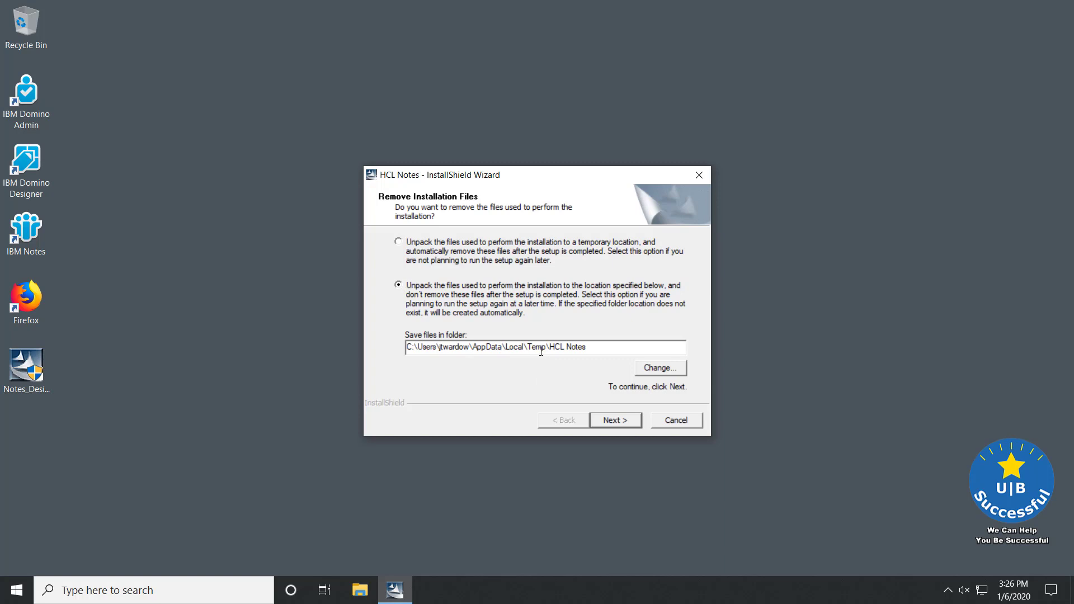
pyautogui.moveTo(525, 350); pyautogui.dragTo(420, 350)
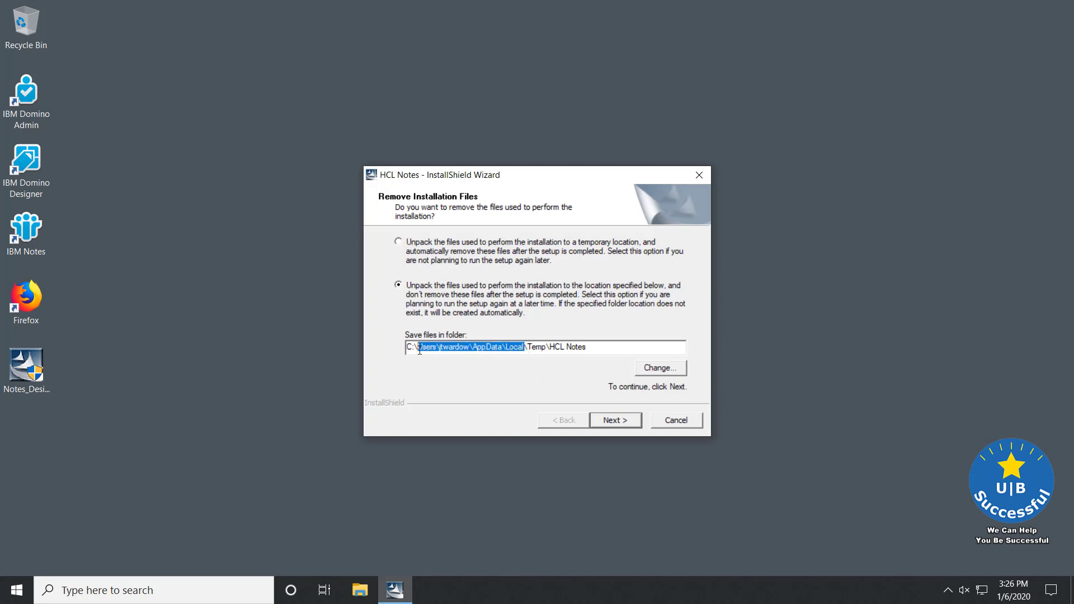
pyautogui.press('BackSpace')
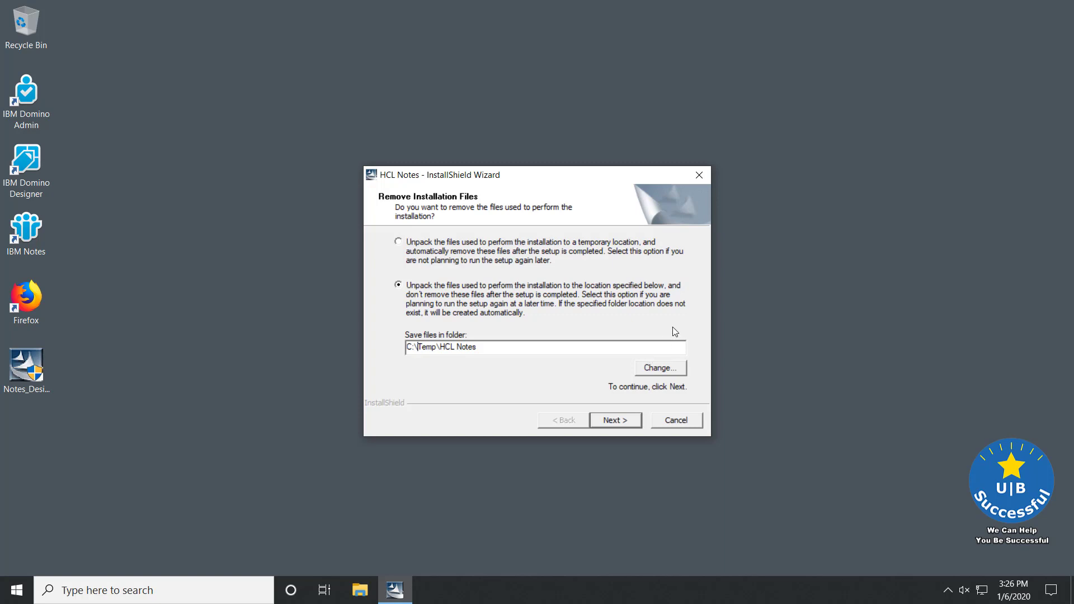
pyautogui.click(618, 420)
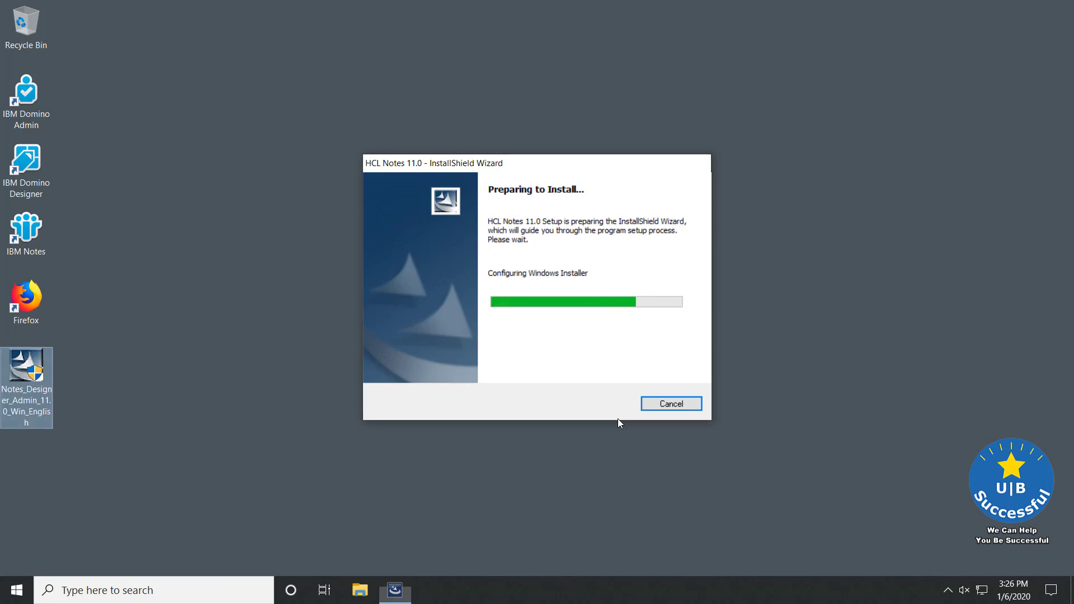
pyautogui.click(361, 591)
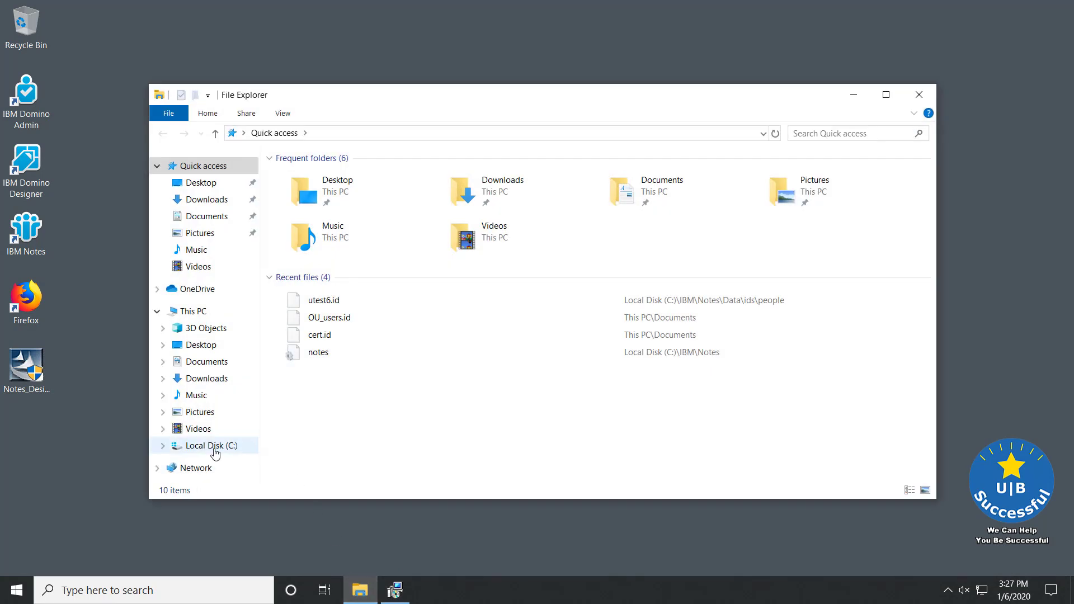
pyautogui.click(219, 446)
pyautogui.doubleClick(358, 244)
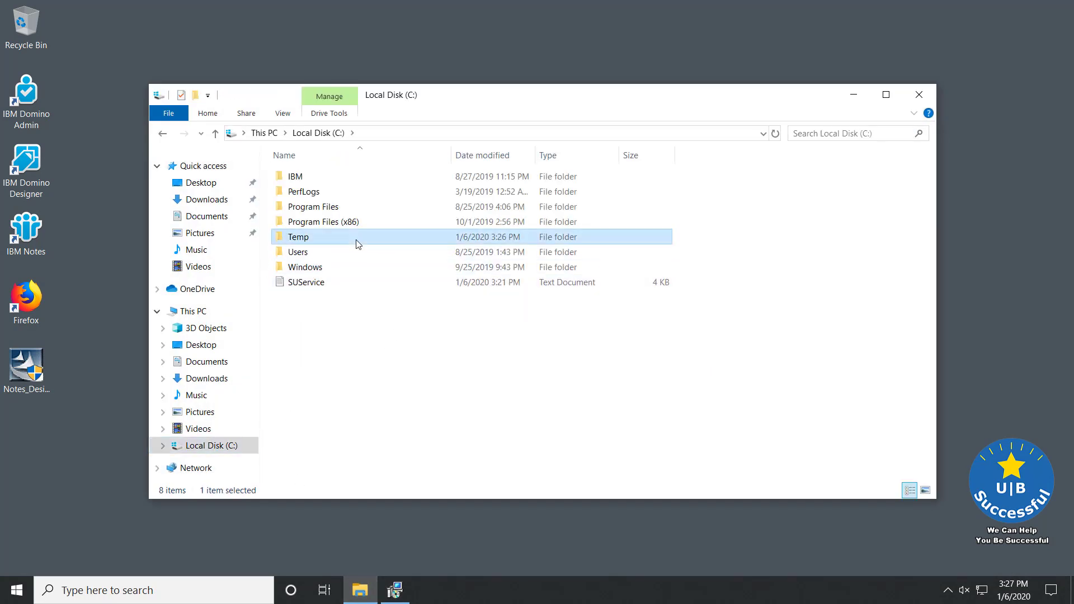
pyautogui.doubleClick(307, 177)
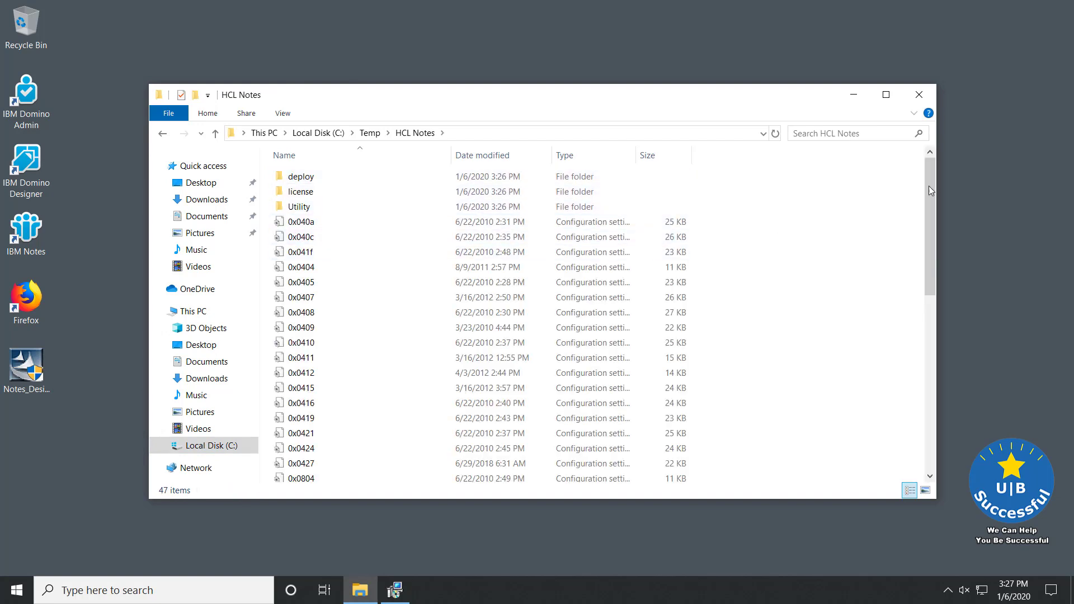
pyautogui.moveTo(930, 189); pyautogui.dragTo(923, 392)
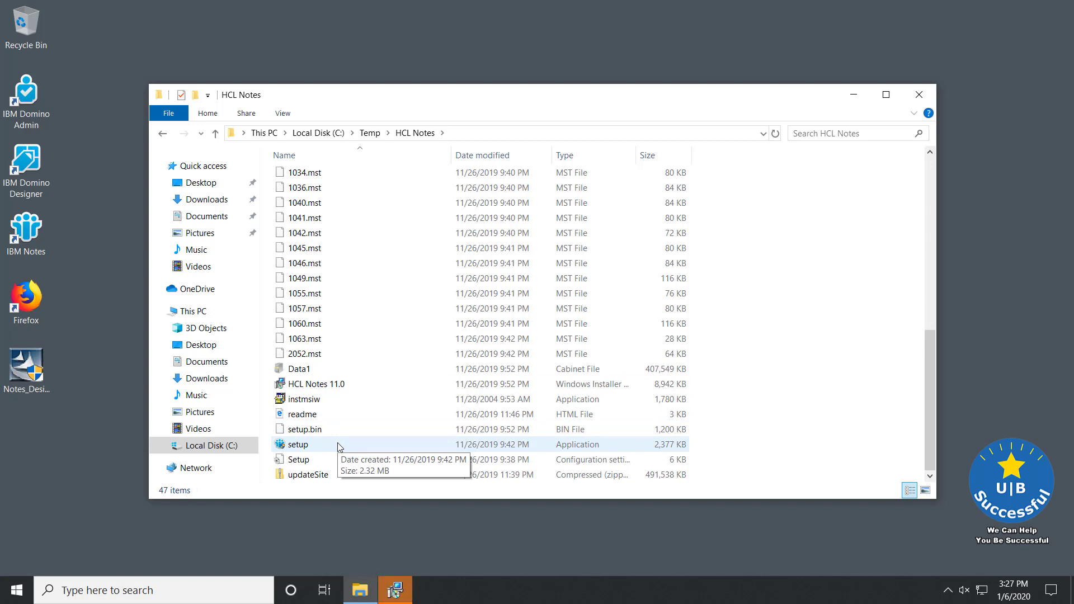
pyautogui.click(919, 94)
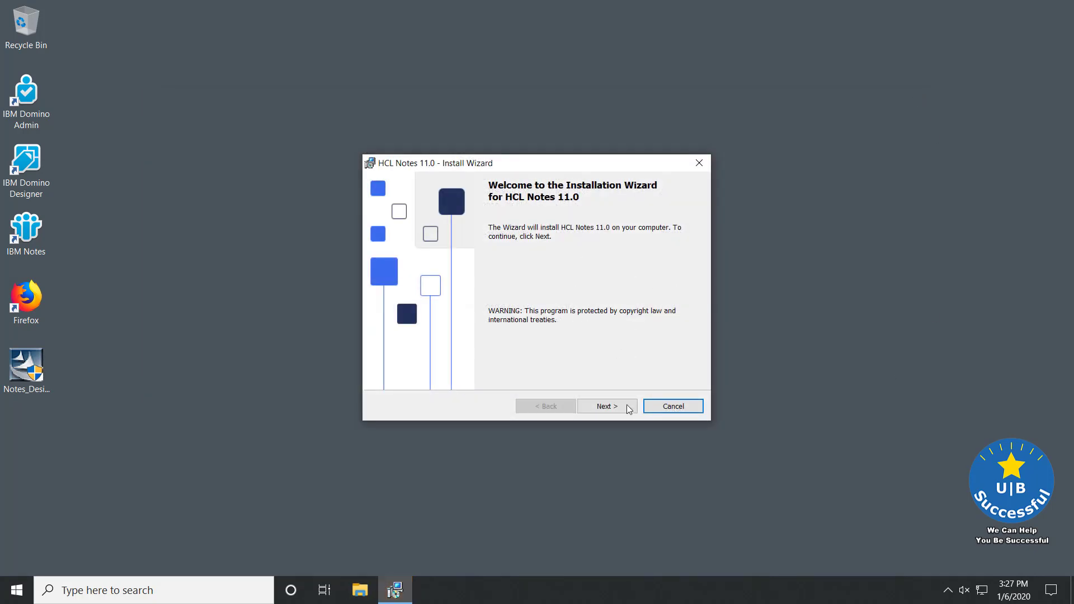
# - Move past the welcome page, scroll the license, and accept its terms
pyautogui.click(609, 407)
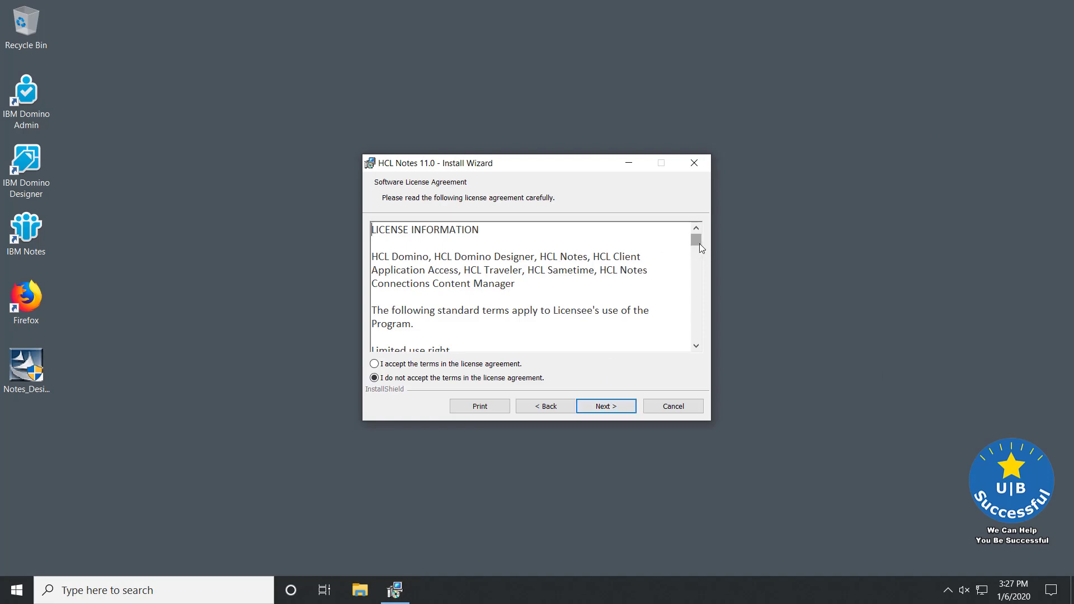
pyautogui.moveTo(699, 243); pyautogui.dragTo(690, 368)
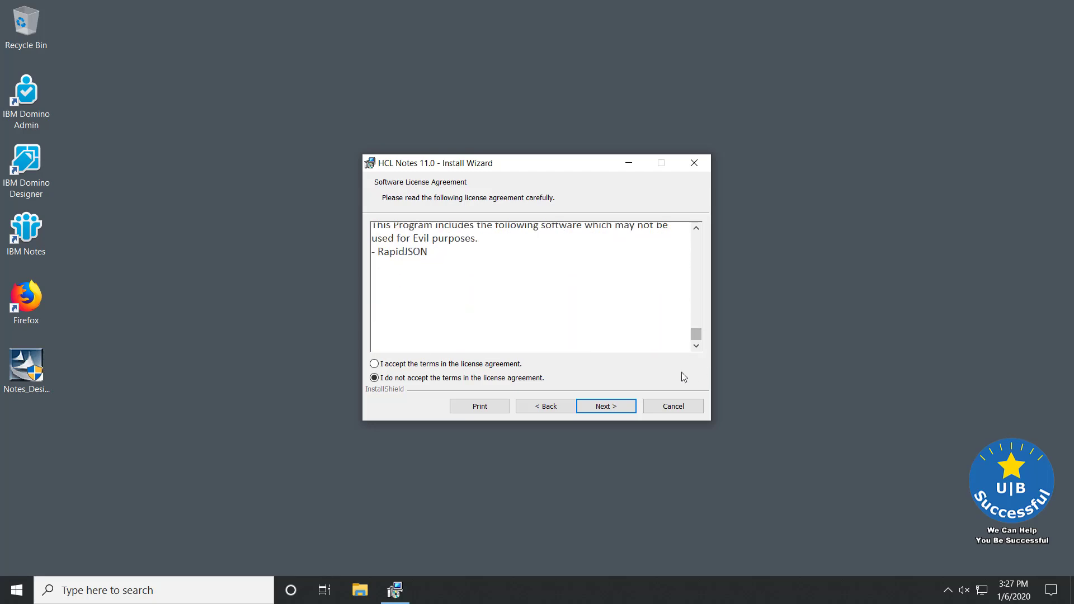
pyautogui.click(428, 368)
pyautogui.click(605, 409)
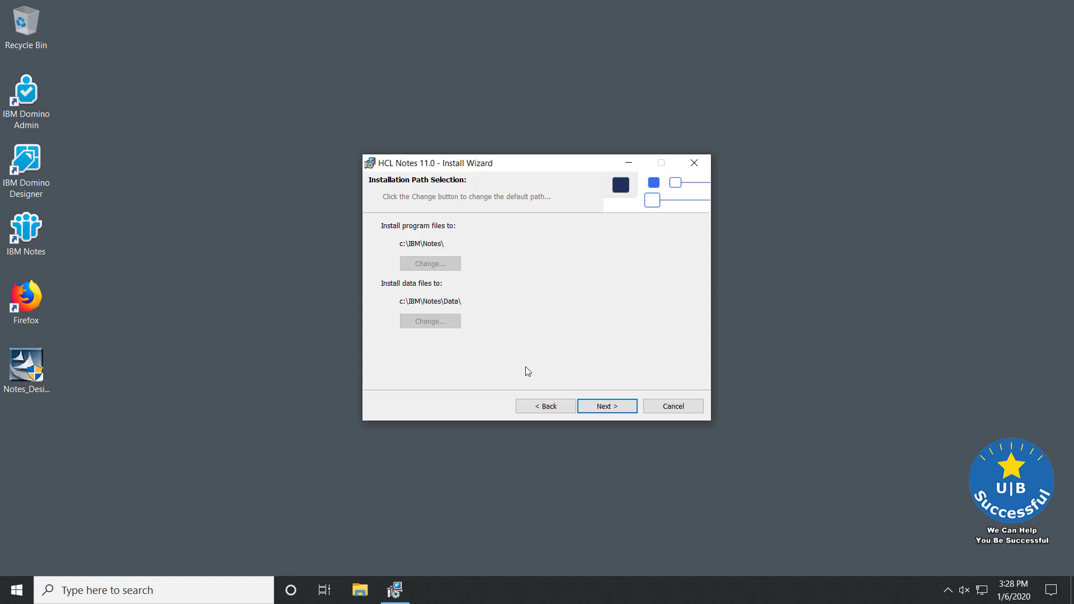
# - Keep the default c:\IBM\Notes\ paths and expand Notes Client, Domino Designer and Domino Administrator
pyautogui.click(609, 408)
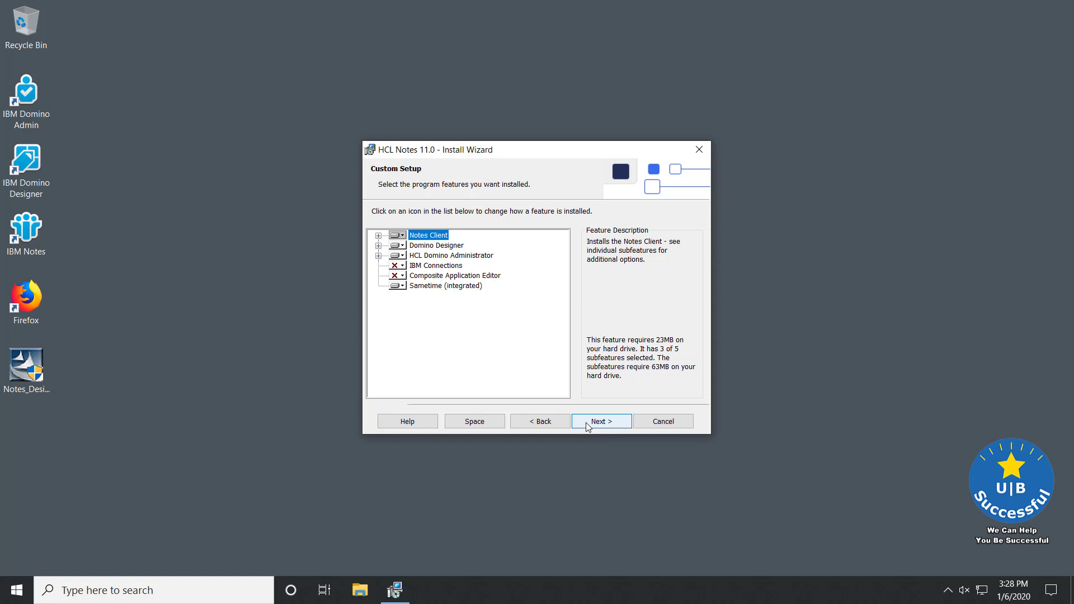
pyautogui.click(379, 255)
pyautogui.click(379, 245)
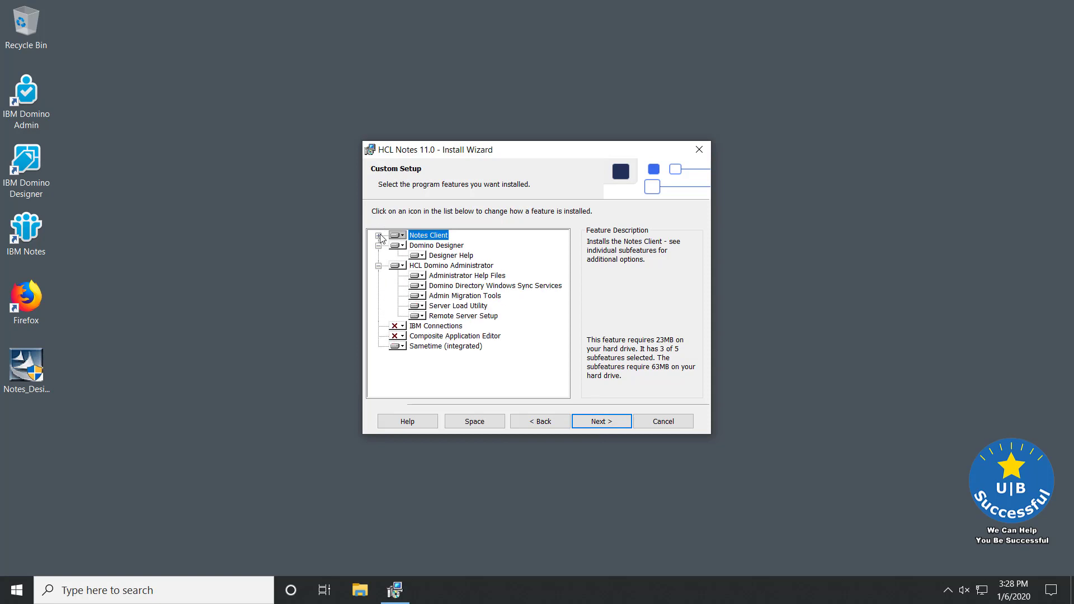
pyautogui.click(378, 235)
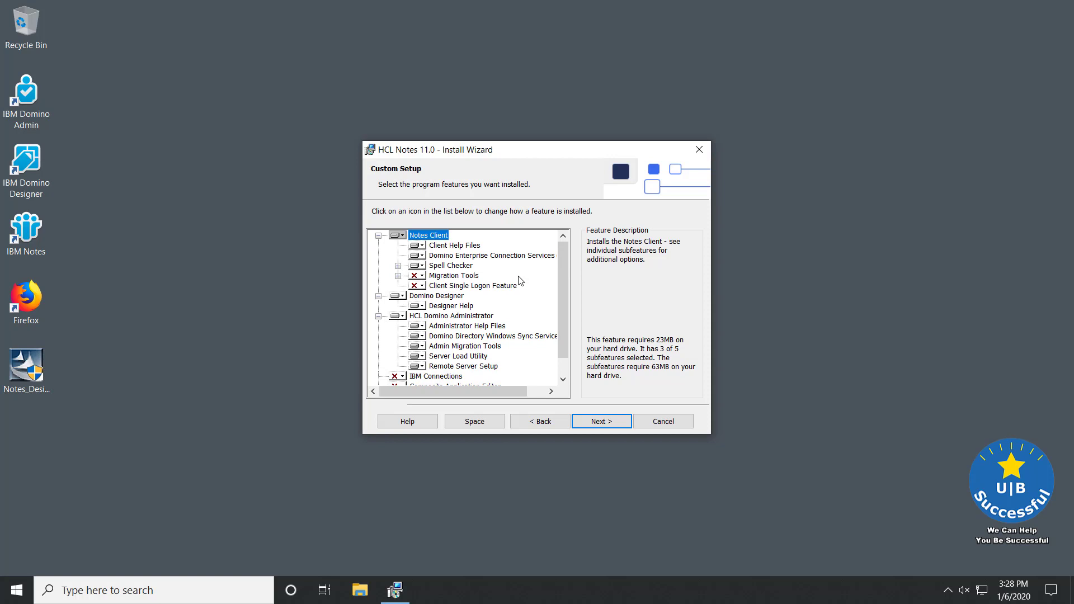
# - Set Client Single Logon Feature to 'This feature will not be available'
pyautogui.click(492, 255)
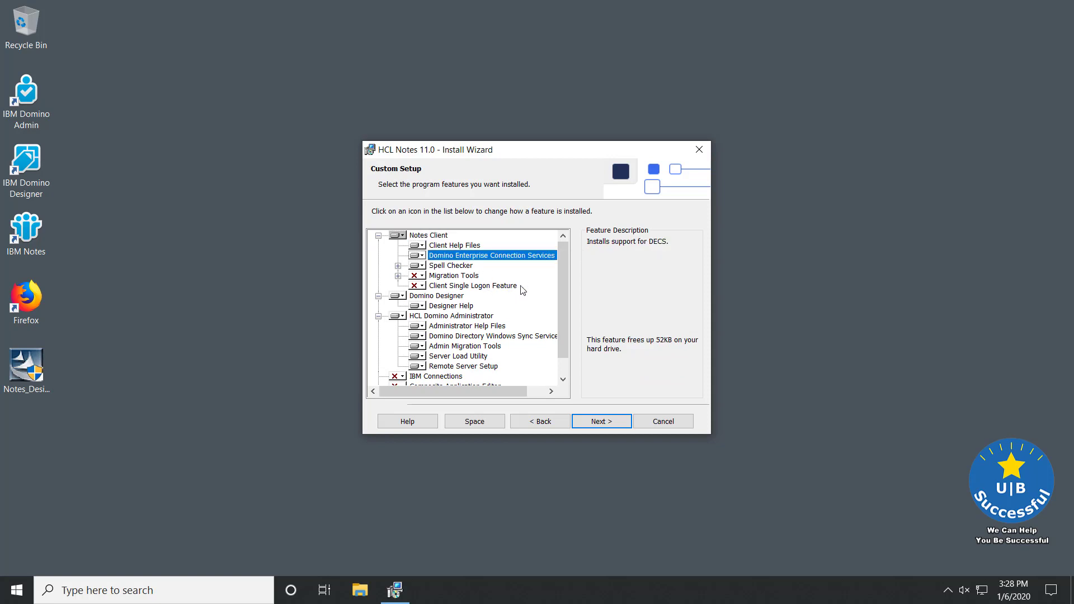
pyautogui.click(417, 286)
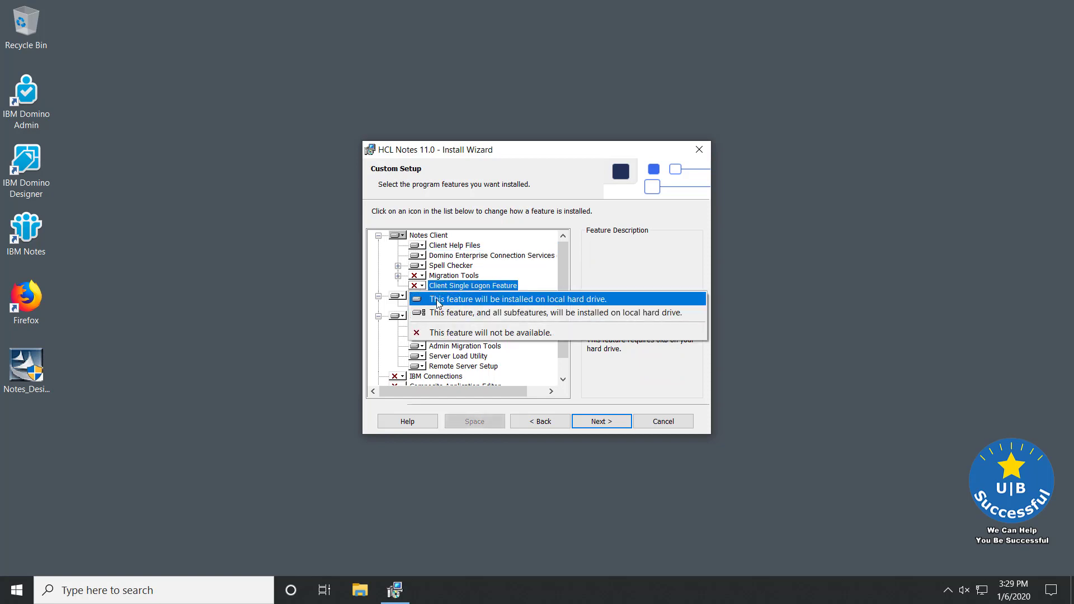
pyautogui.click(450, 311)
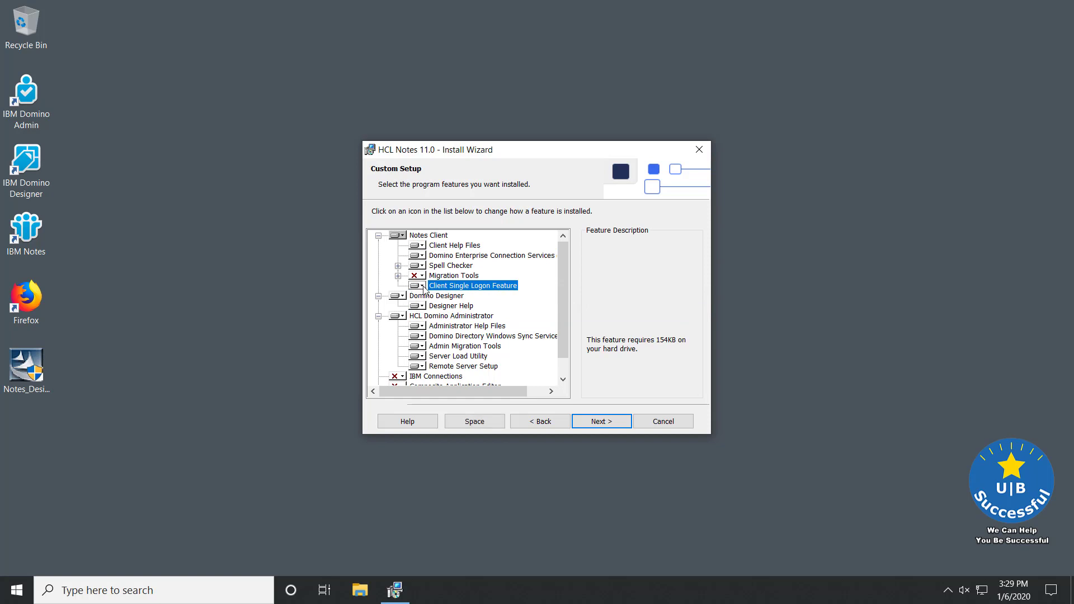
pyautogui.click(421, 286)
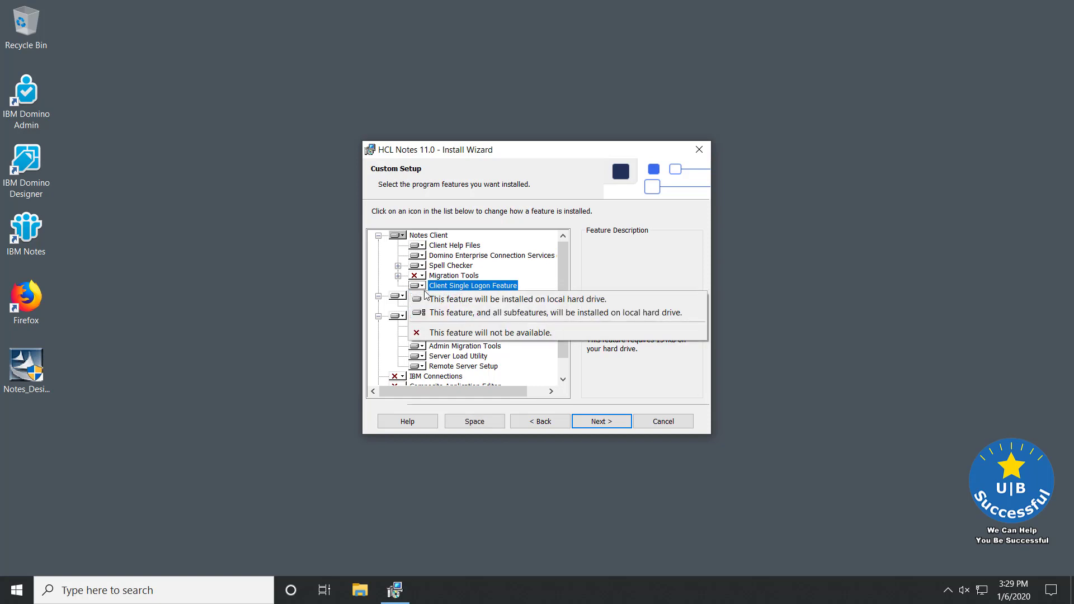
pyautogui.click(442, 333)
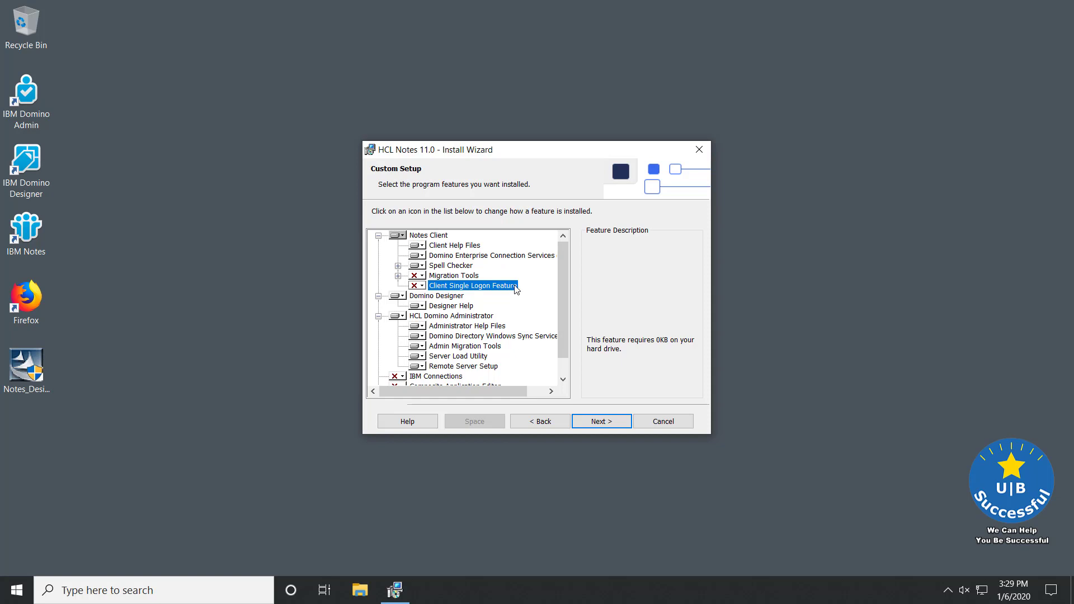
# - Leave Sametime (integrated) set to install and finish the custom feature selection
pyautogui.moveTo(560, 265); pyautogui.dragTo(561, 312)
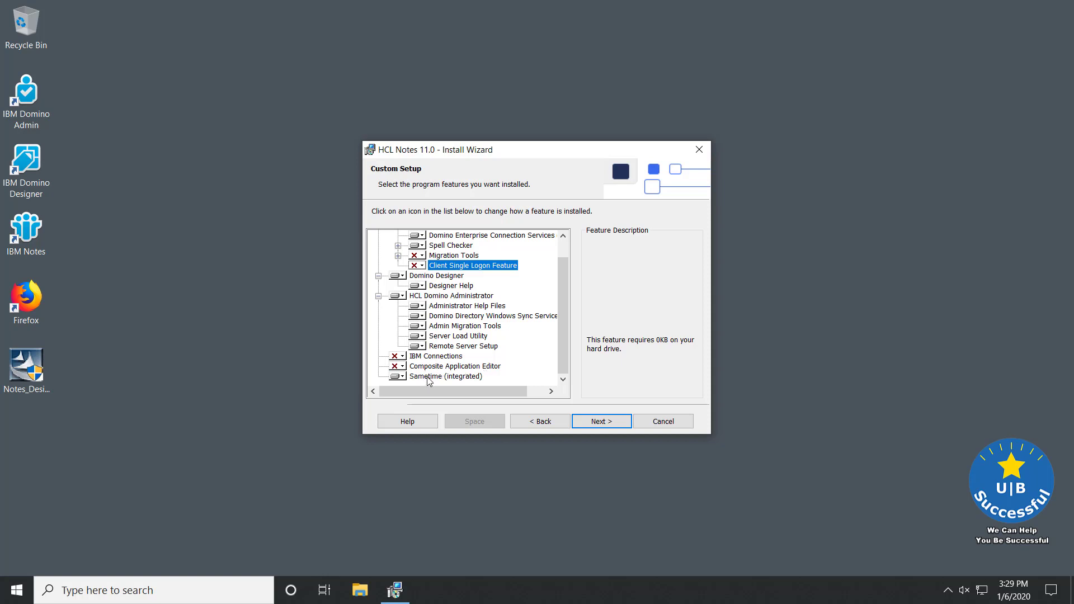
pyautogui.click(403, 377)
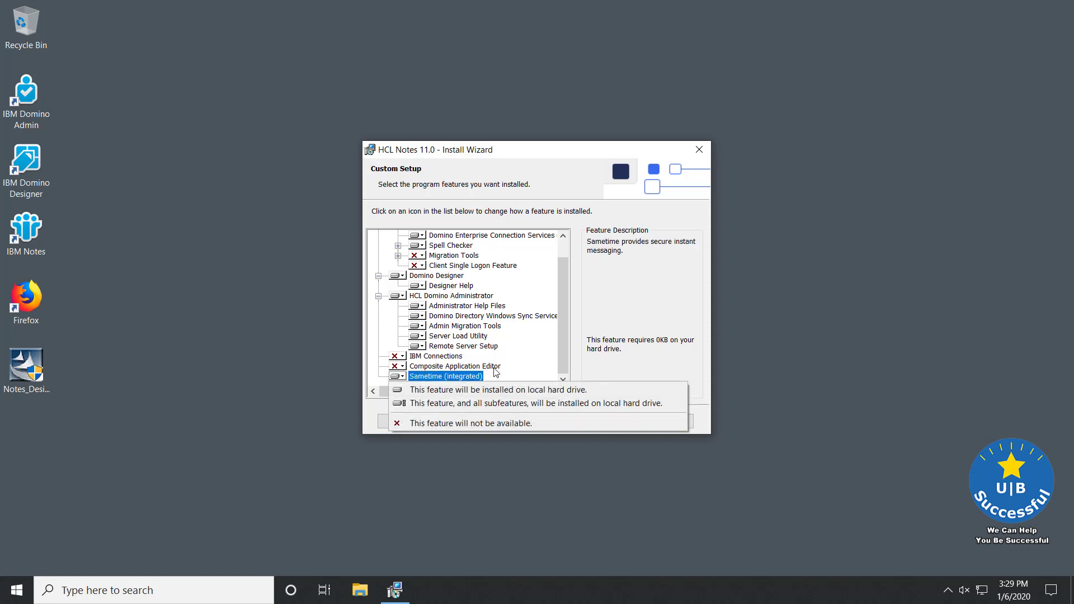
pyautogui.click(562, 348)
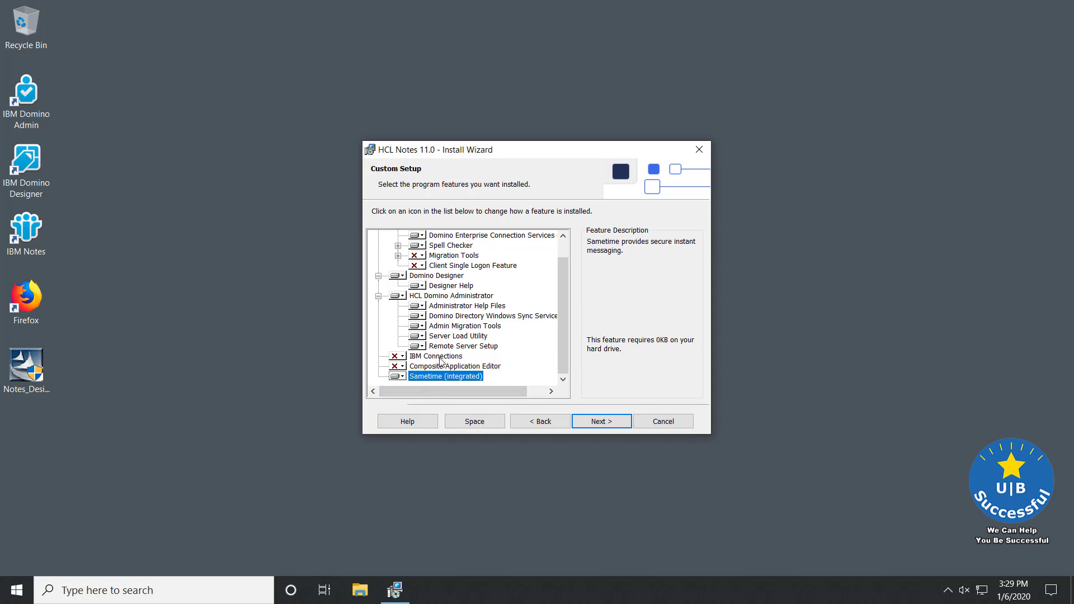
pyautogui.click(607, 422)
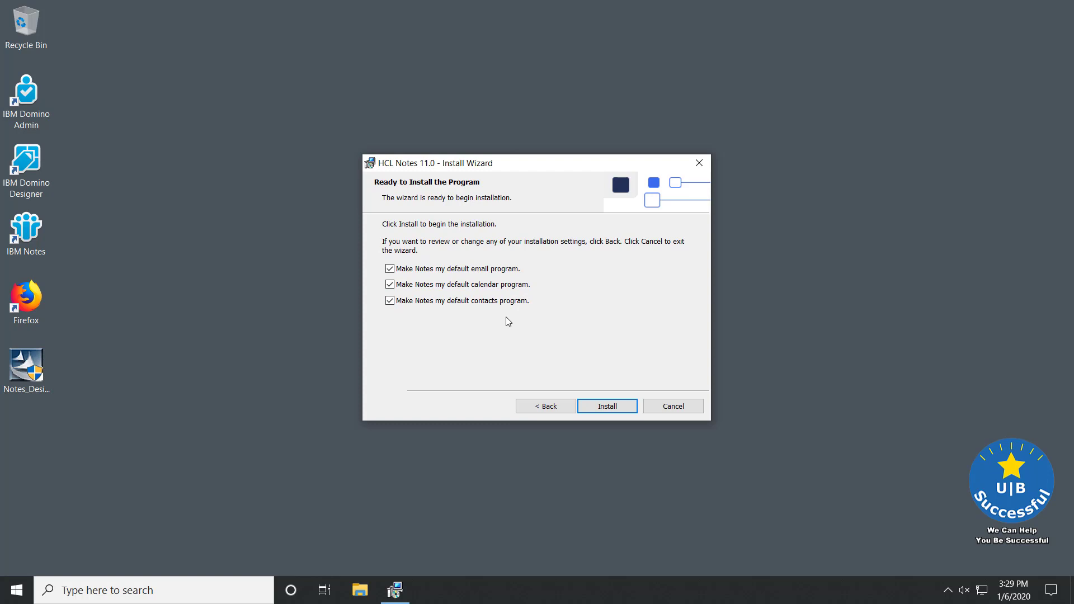
# - Install with Notes as default email, calendar and contacts program
pyautogui.click(609, 407)
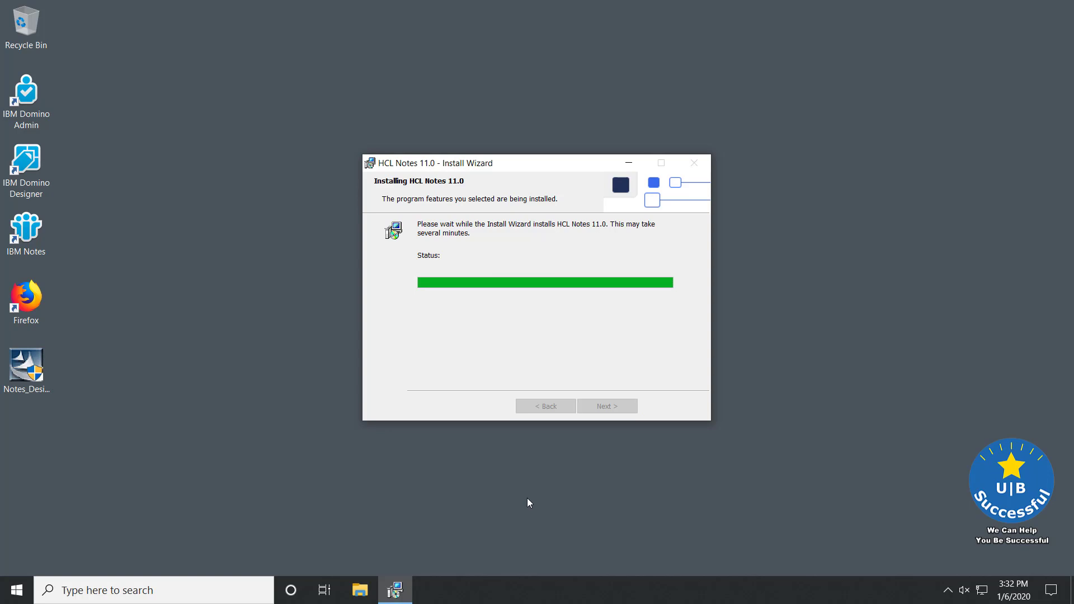
pyautogui.click(633, 571)
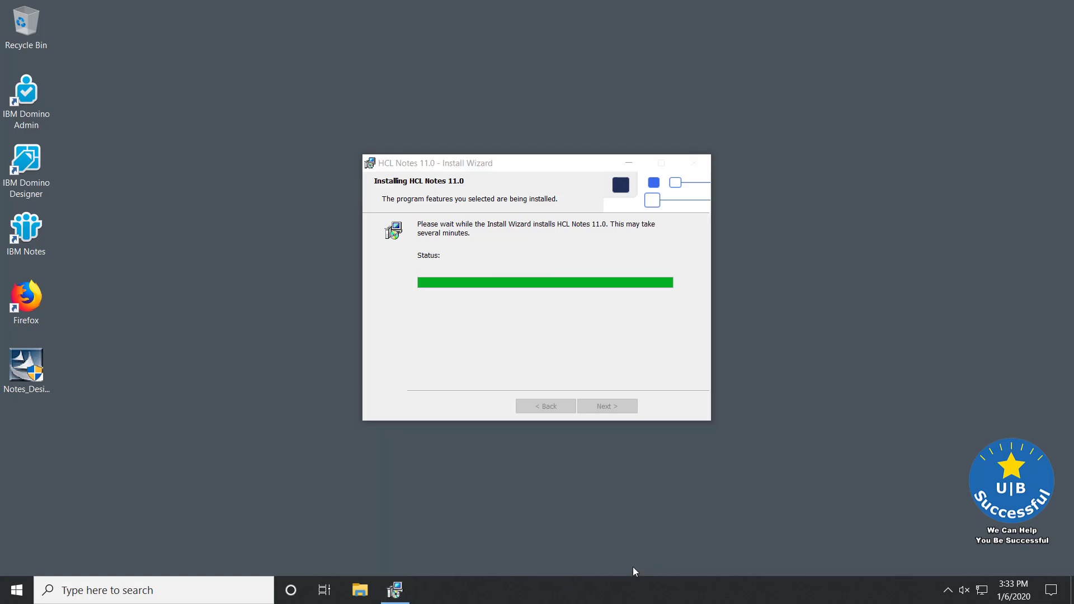
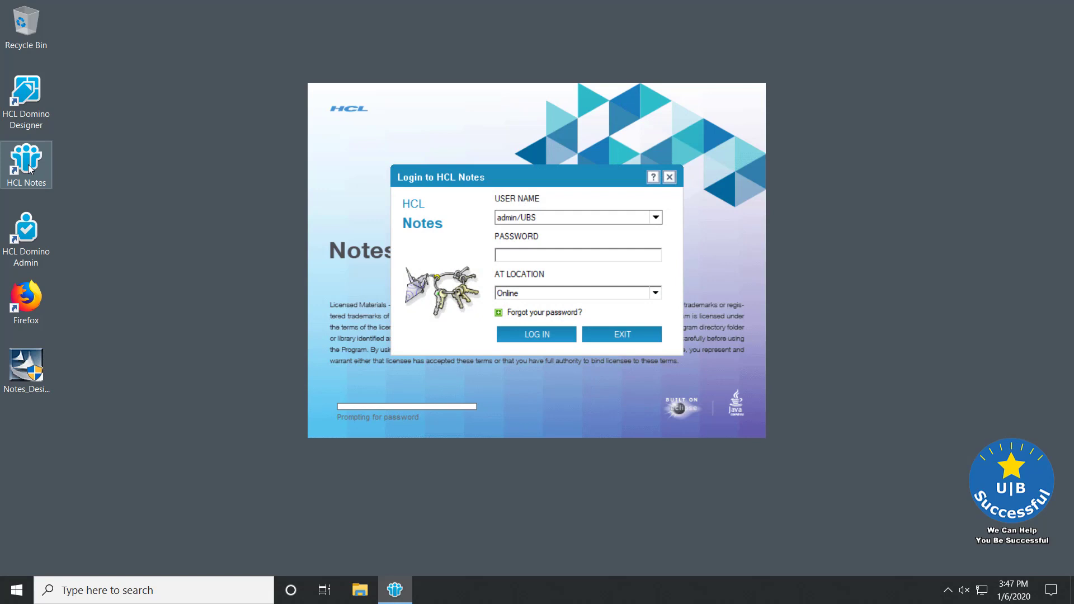
# - Enter the account password to log in to HCL Notes
pyautogui.write('password')
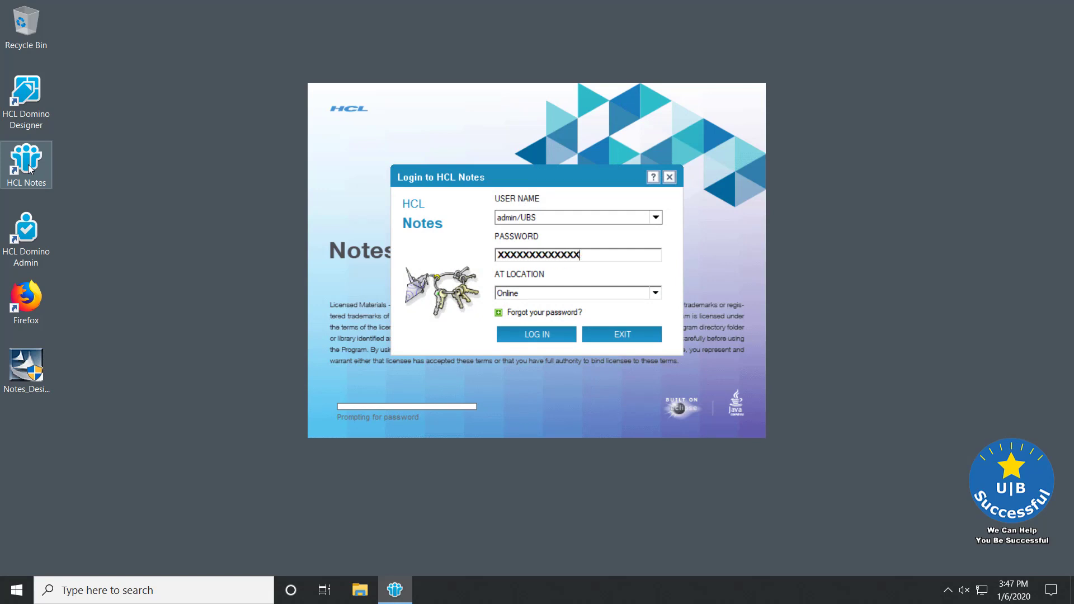
pyautogui.press('Return')
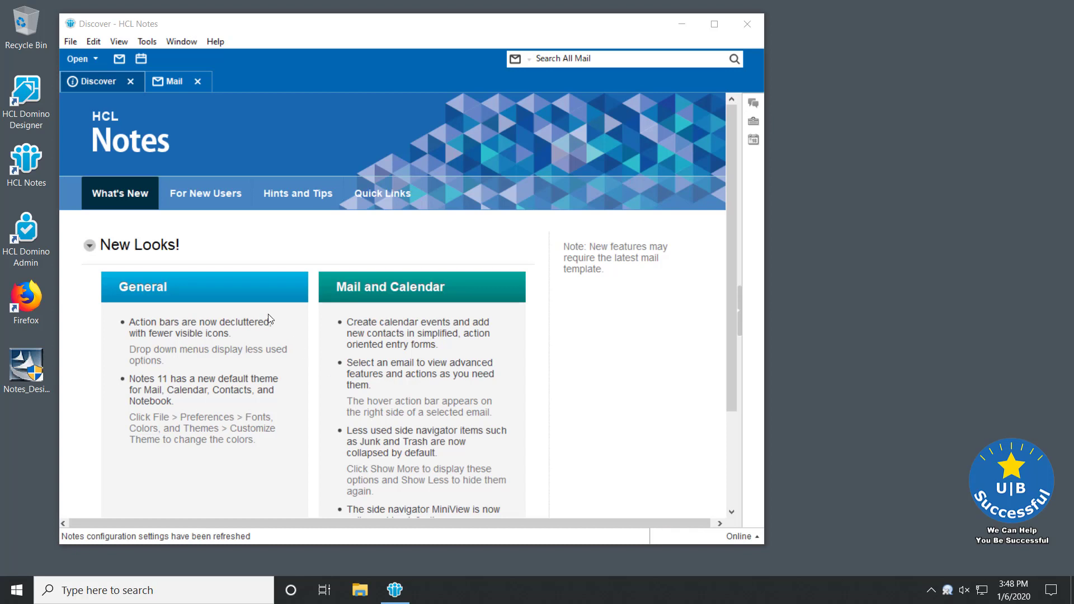
# - Launch Domino Administrator, then minimize both the Notes and Administrator windows
pyautogui.doubleClick(30, 235)
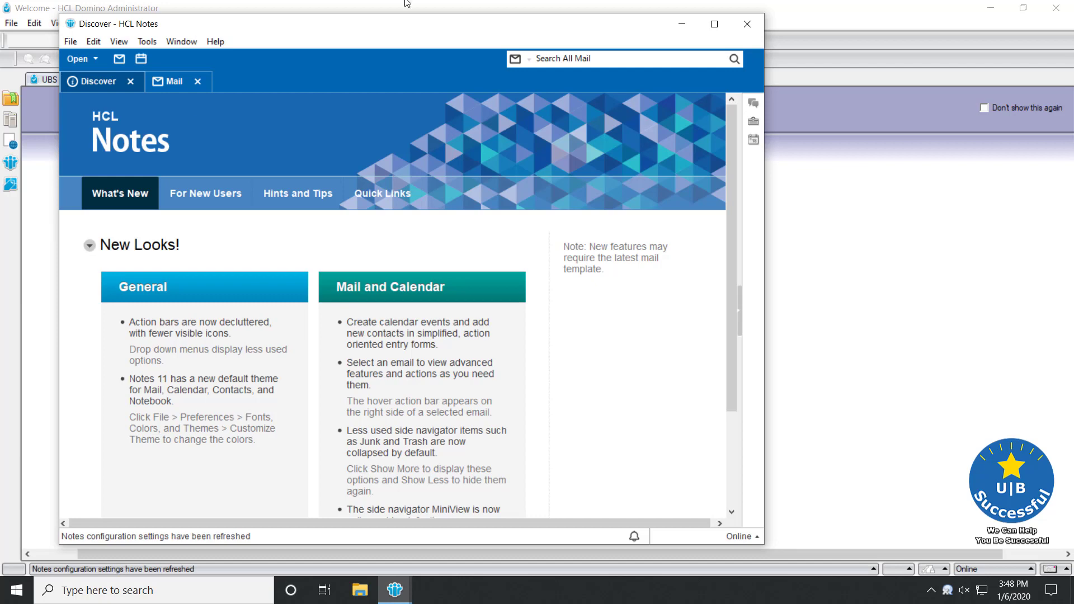
pyautogui.click(682, 23)
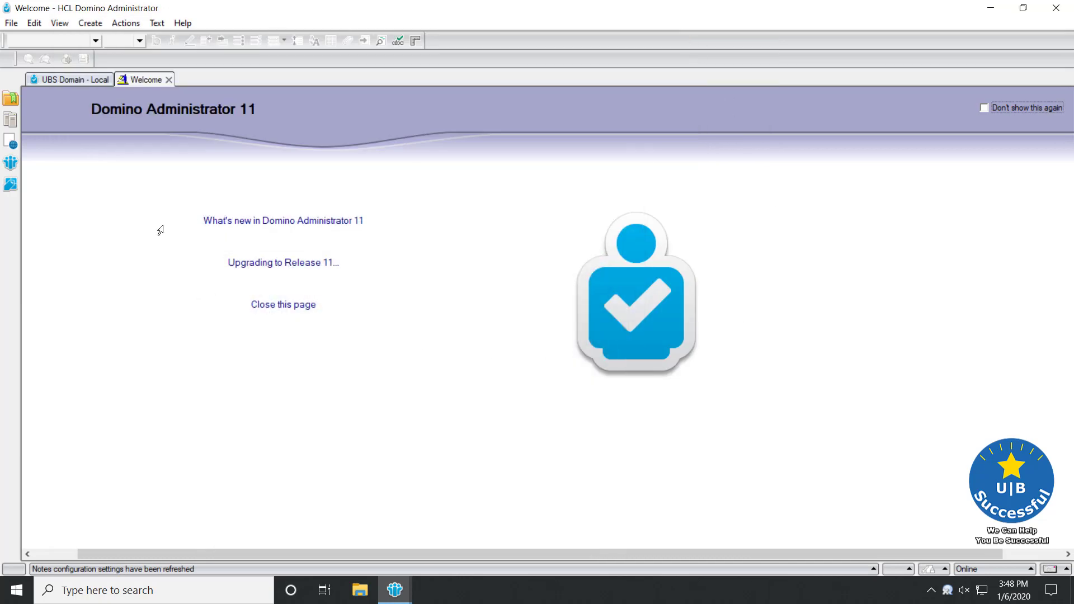
pyautogui.click(990, 8)
# - Launch Domino Designer full-screen and bring up previews of the open HCL windows
pyautogui.doubleClick(35, 99)
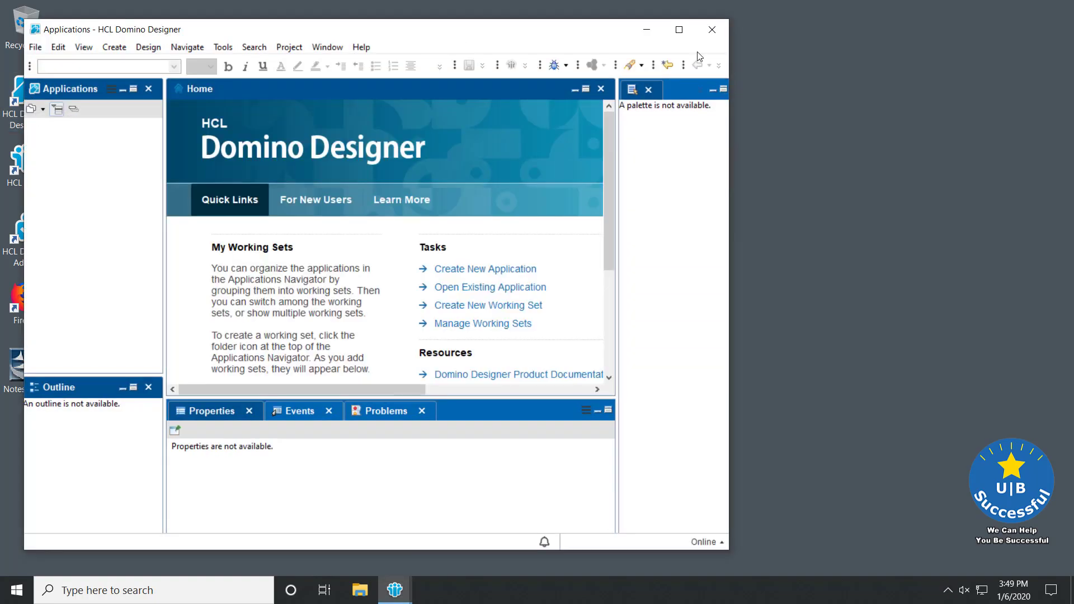
pyautogui.click(679, 30)
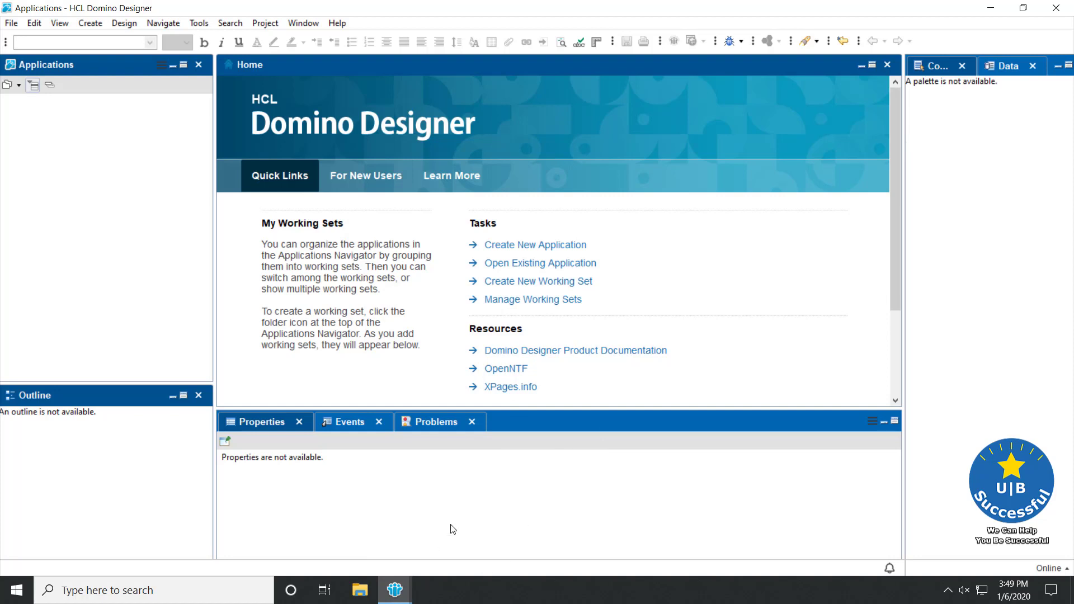
pyautogui.click(395, 590)
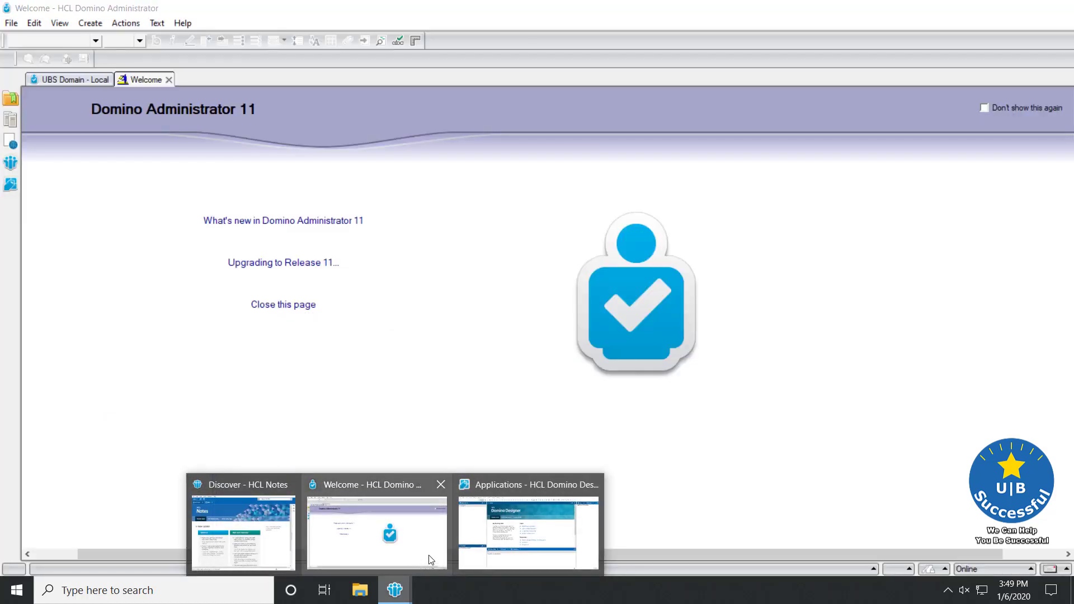
# - Bring HCL Notes to the front, maximize it, and switch to the Mail tab
pyautogui.click(429, 559)
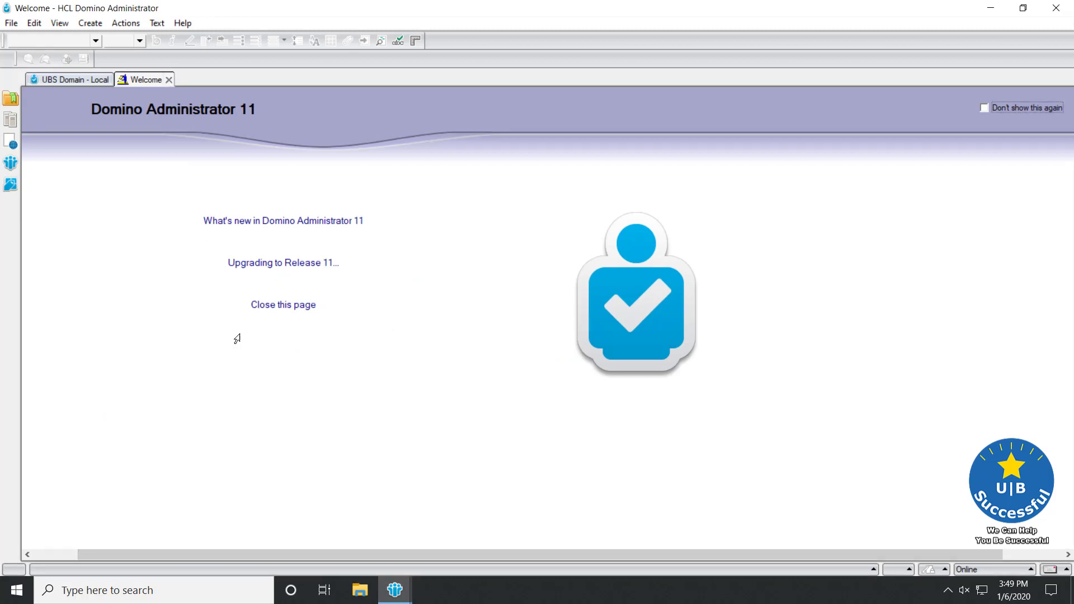
pyautogui.click(393, 590)
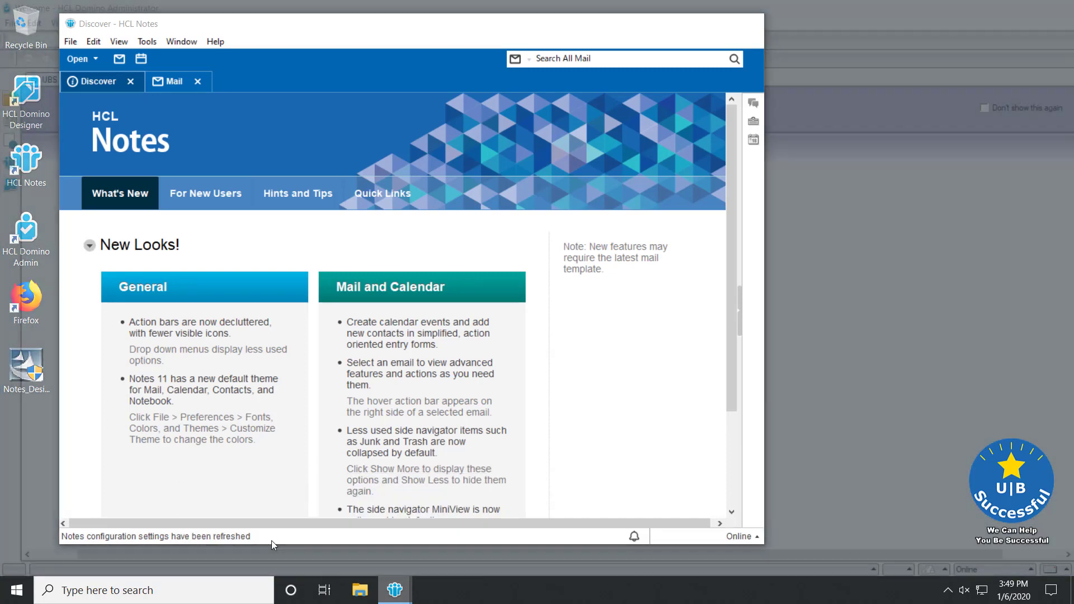
pyautogui.click(271, 540)
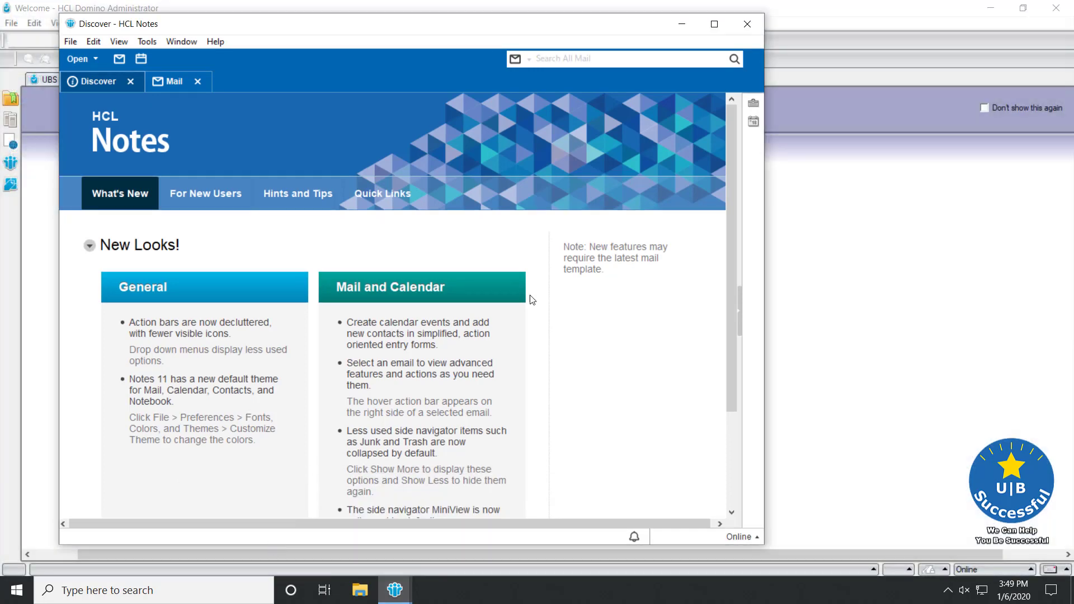
pyautogui.click(713, 24)
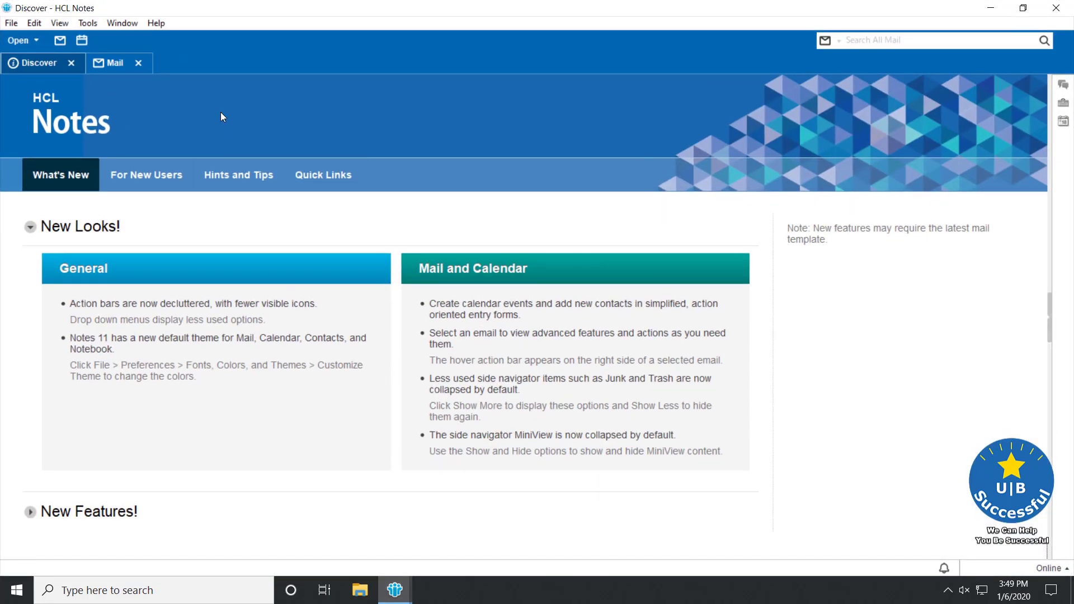
pyautogui.click(131, 66)
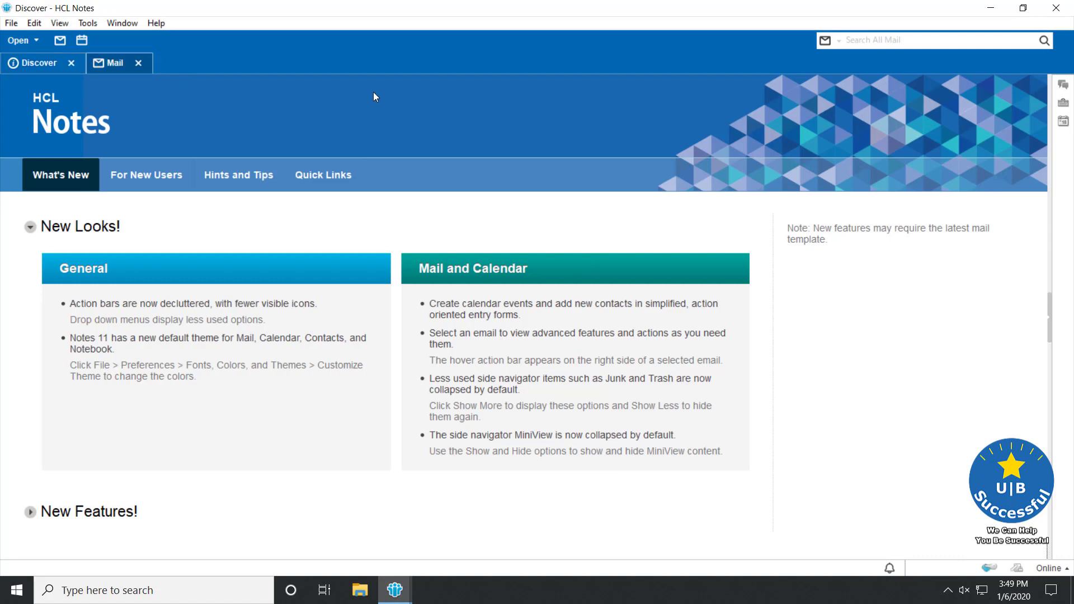